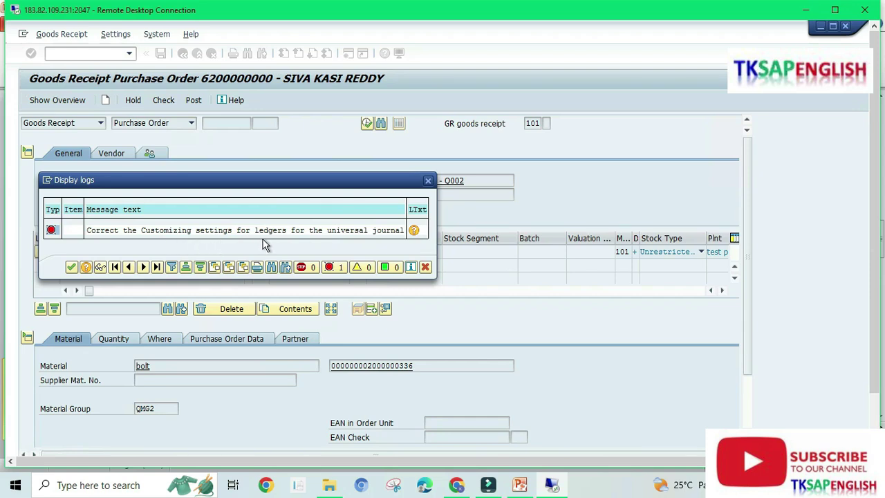
Step: Read the ledger error's long text, then run the FINS_CUST_CONS_CHK_P ledger consistency check for Q002
click(414, 231)
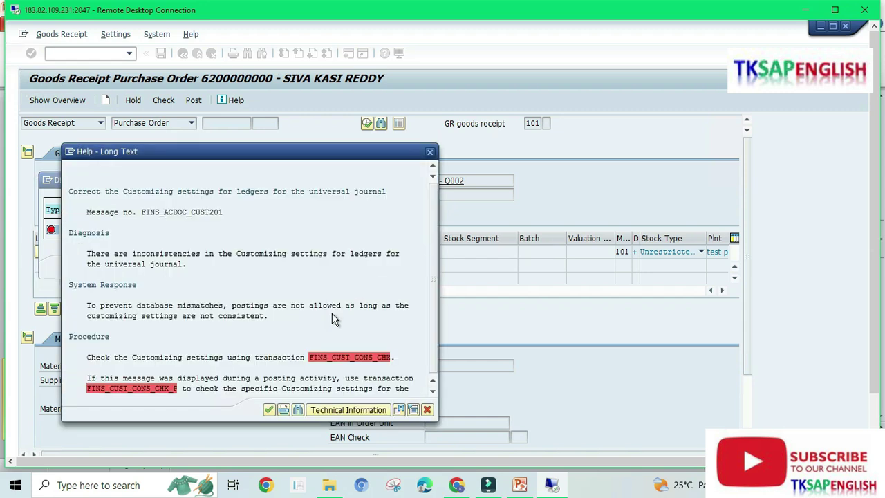
click(148, 390)
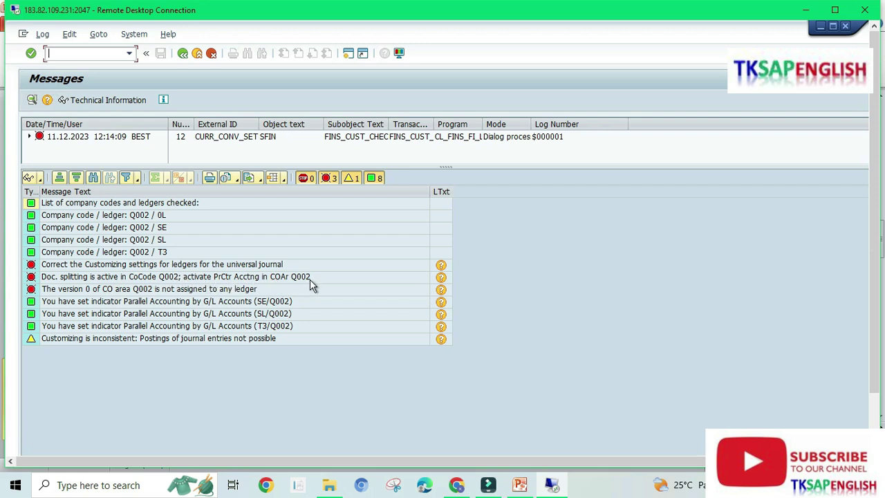
Step: Maximize the remote desktop and create a second SAP session on the Easy Access menu
click(835, 11)
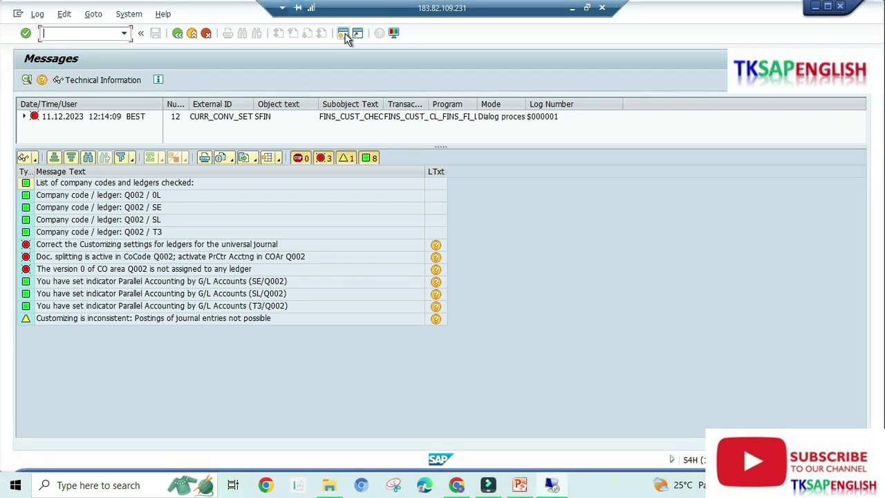
click(343, 33)
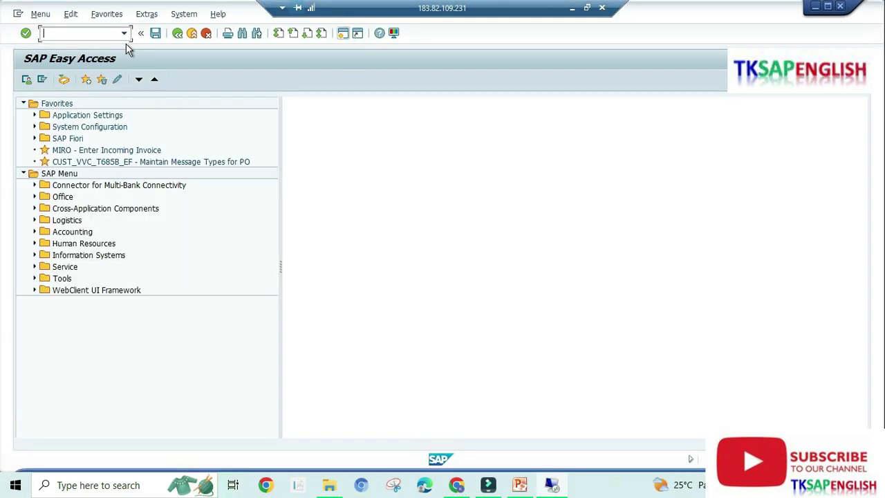
key(alt+Tab)
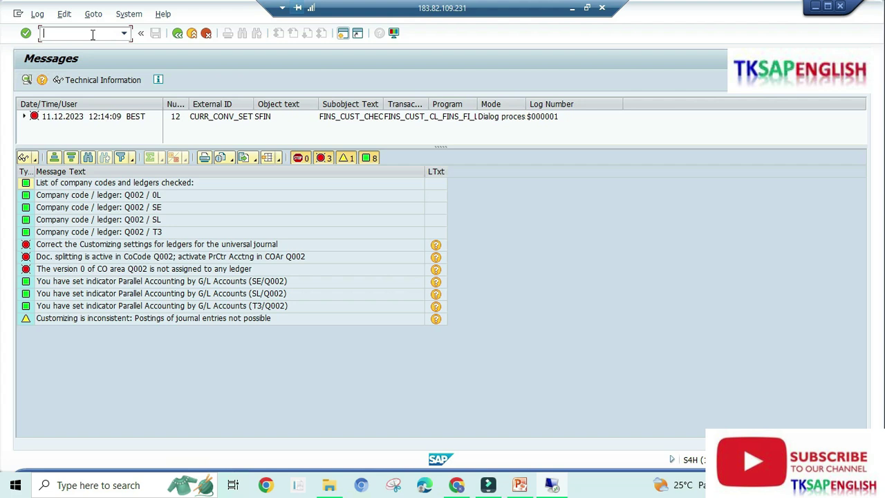
key(F3)
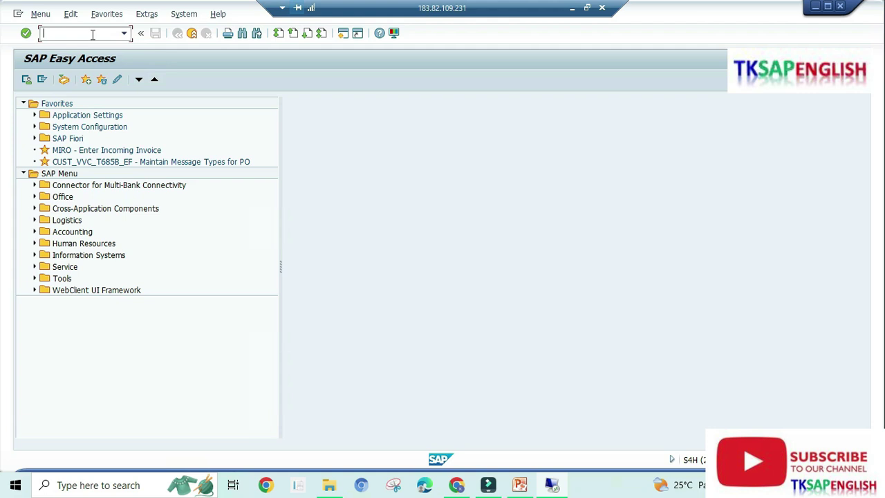
Step: Run /nspro and expand the Reference IMG to General Ledger Accounting > Business Transactions > Document Splitting
text(/nspro)
key(Return)
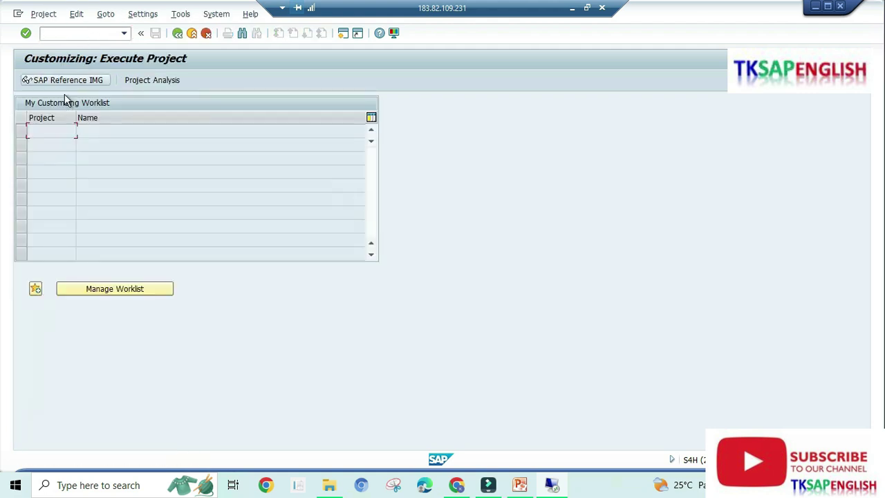
click(66, 81)
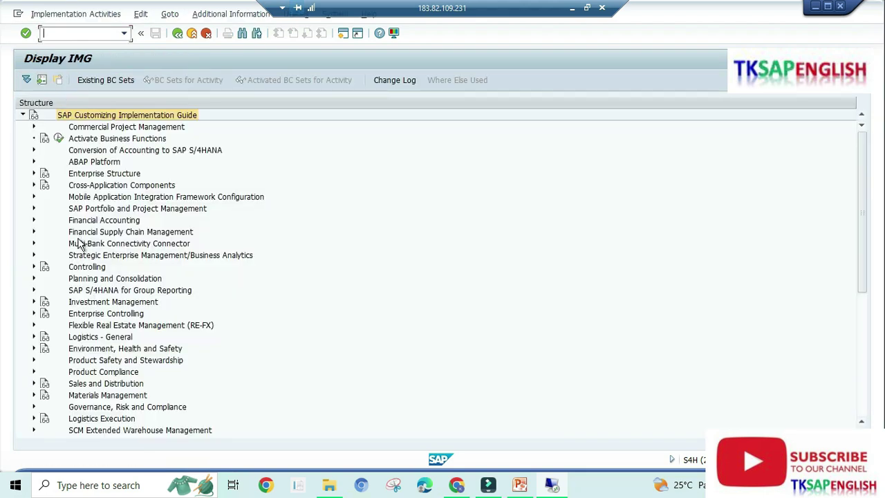
click(33, 219)
click(45, 244)
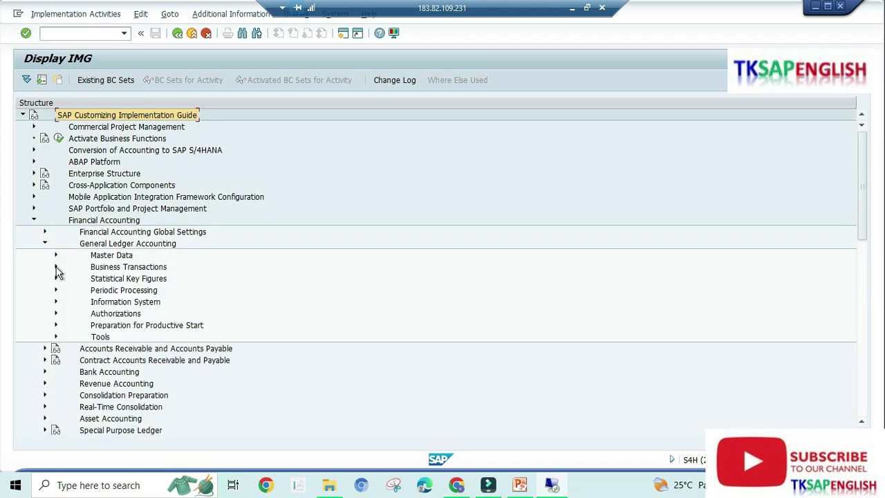
click(56, 267)
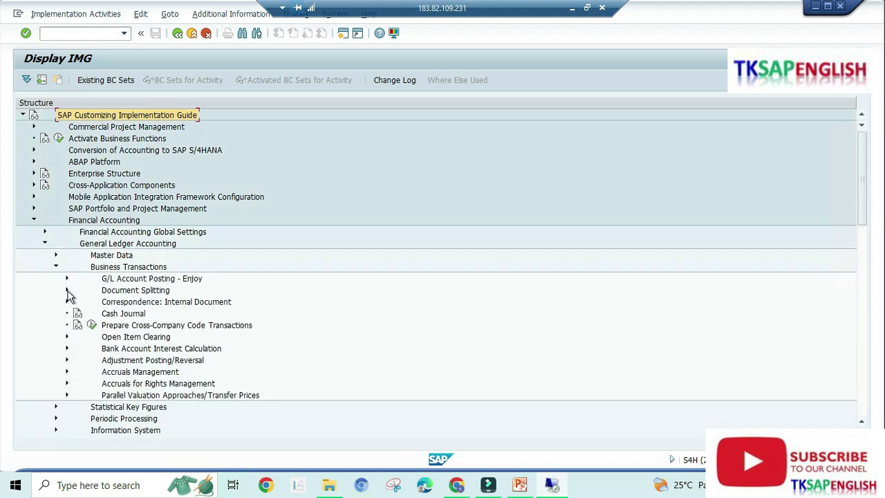
click(67, 290)
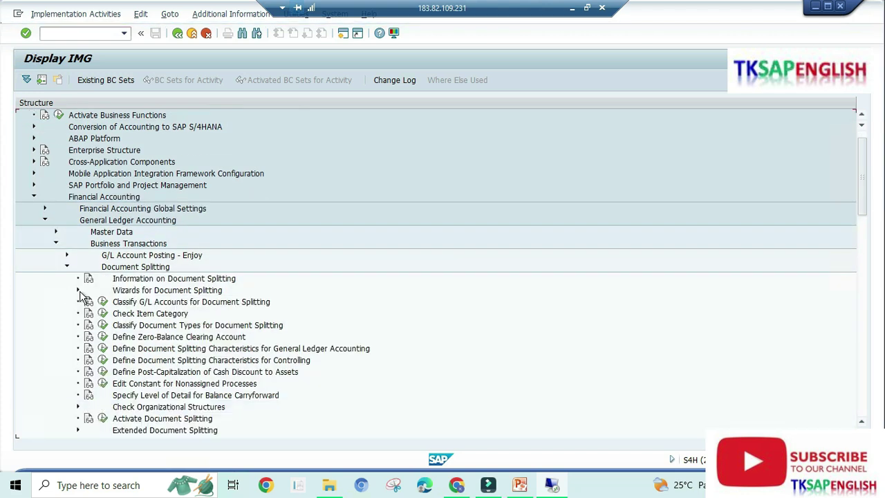
click(135, 419)
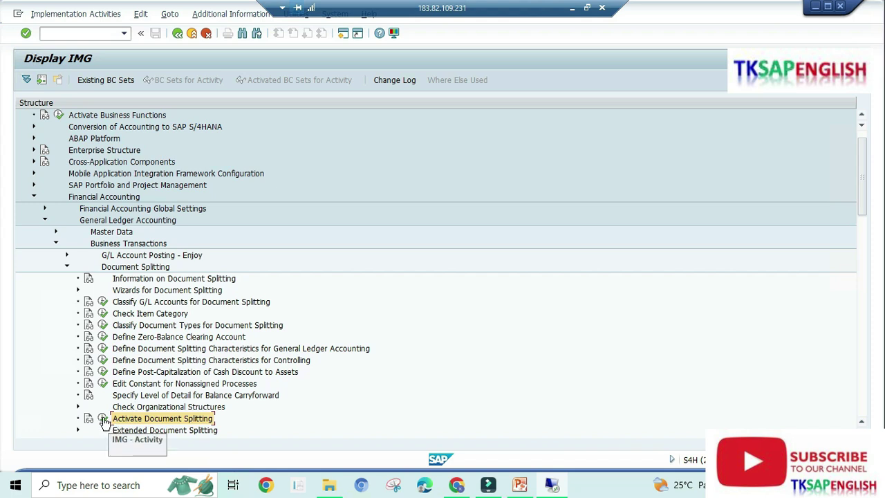
Step: Mark company code Q002 Inactive under Deactivation per Company Code and save with a customizing request
click(102, 419)
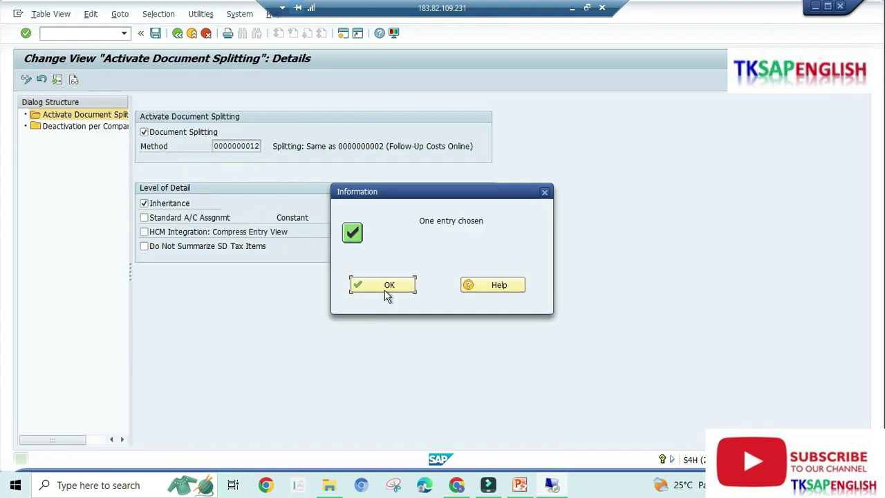
click(403, 286)
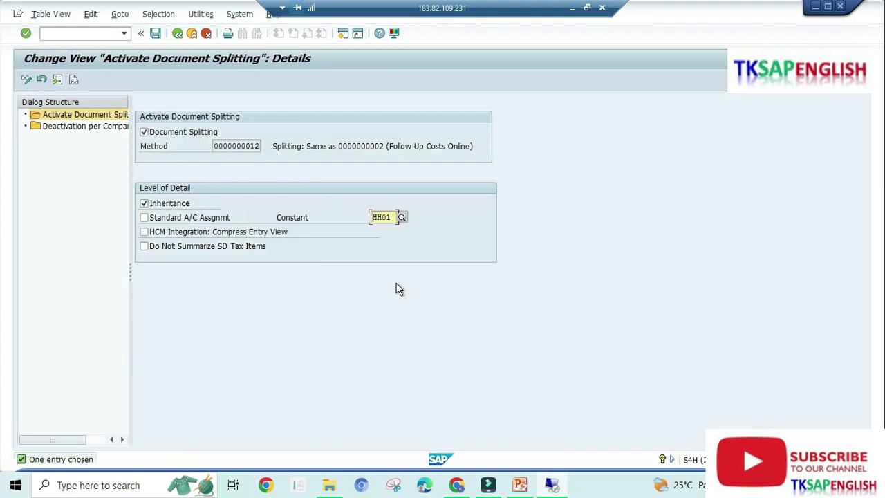
double_click(100, 129)
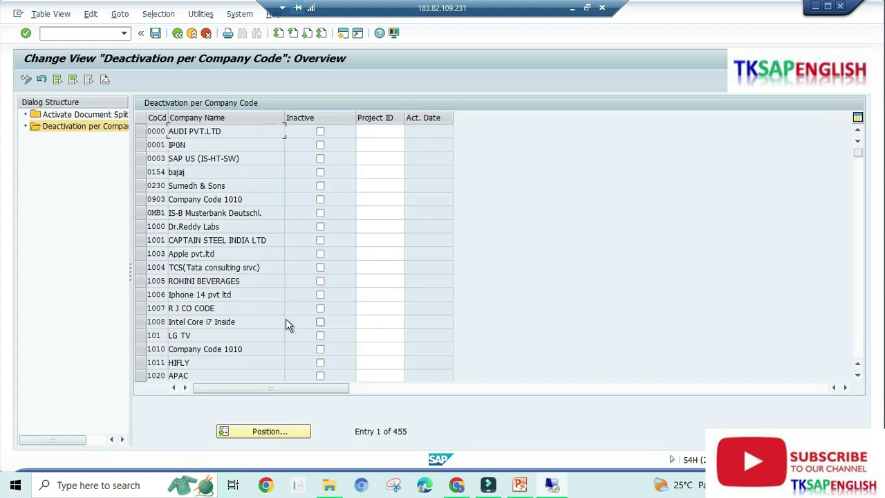
click(264, 433)
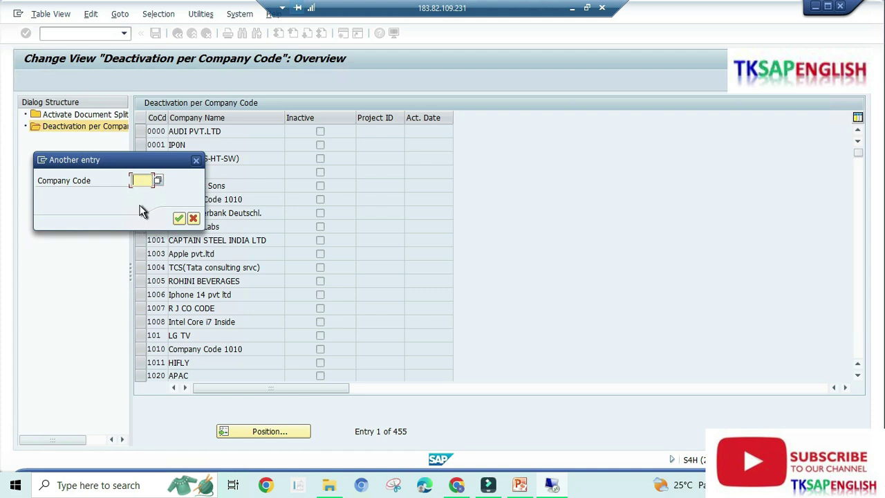
text(q002)
key(Return)
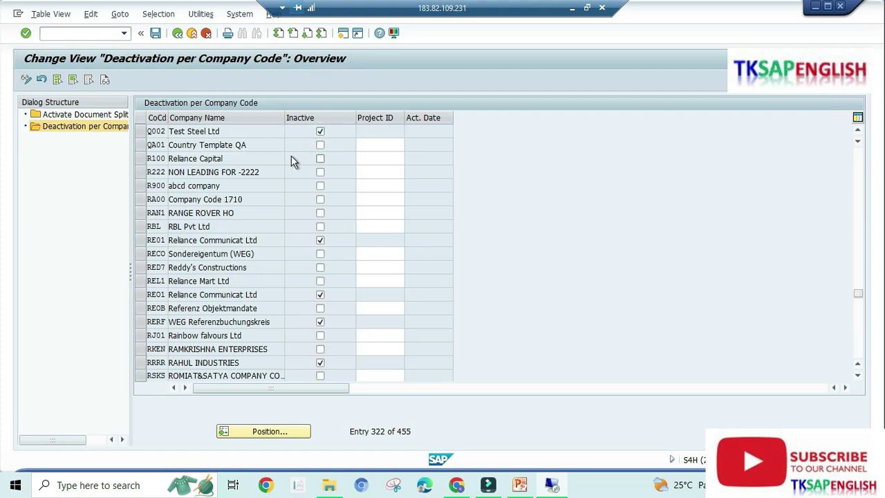
key(ctrl+s)
key(Return)
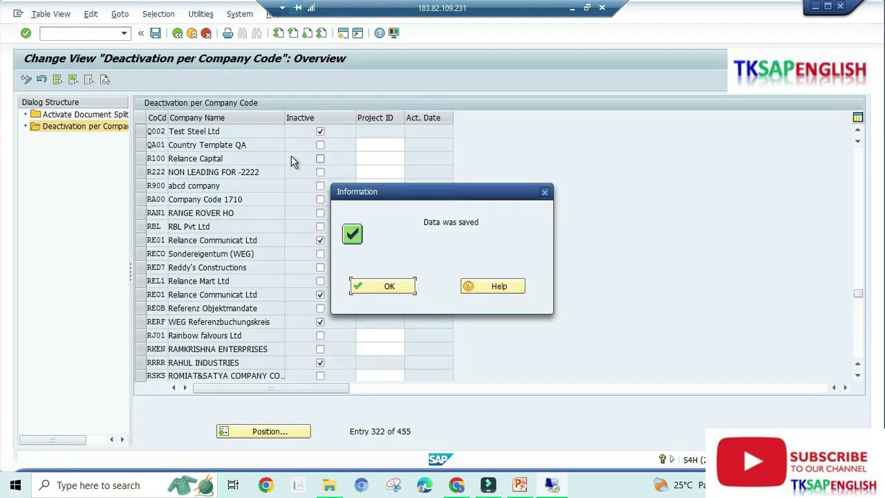
click(382, 286)
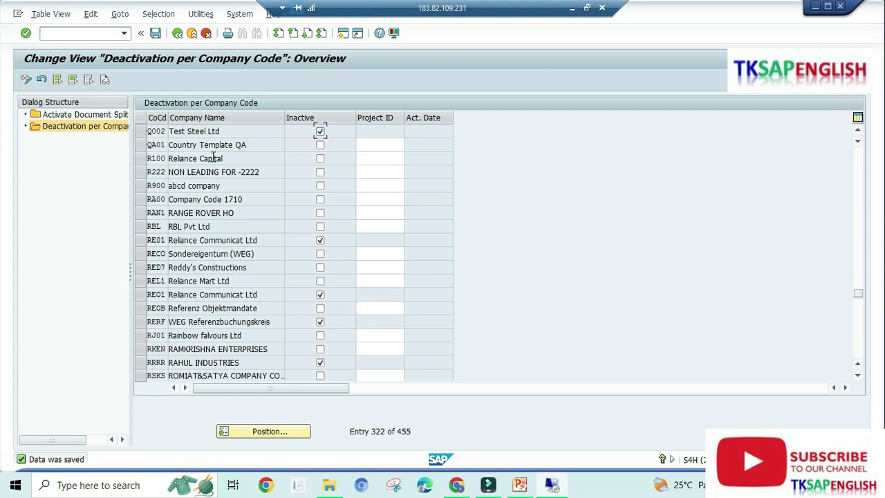
Step: Glance at the ledger check log, then back out of document splitting to Easy Access
key(alt+Tab)
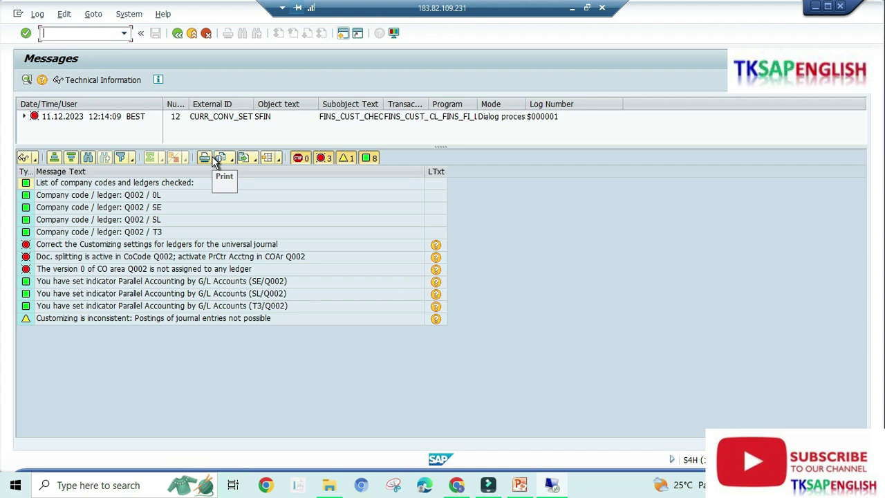
key(alt+Tab)
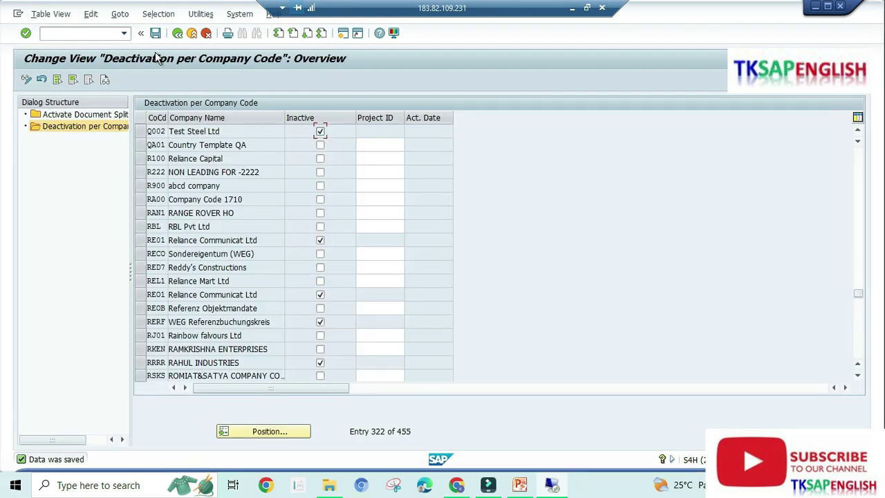
click(178, 34)
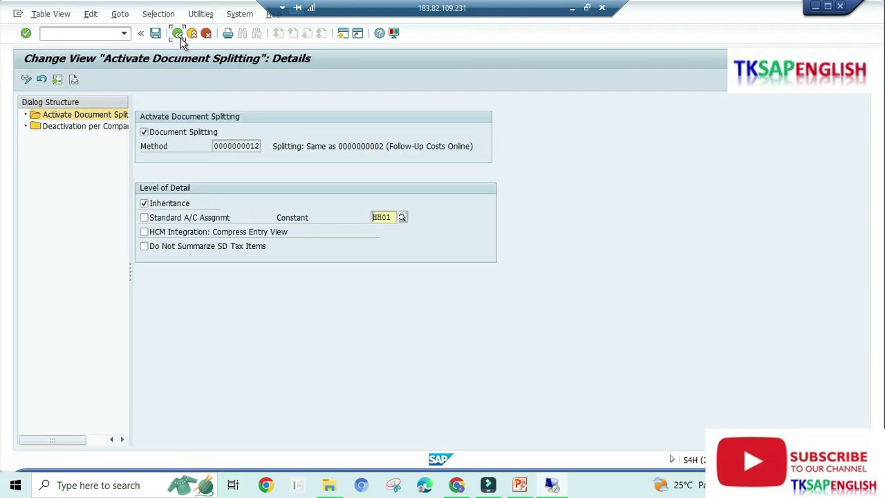
click(178, 34)
click(178, 34)
click(177, 34)
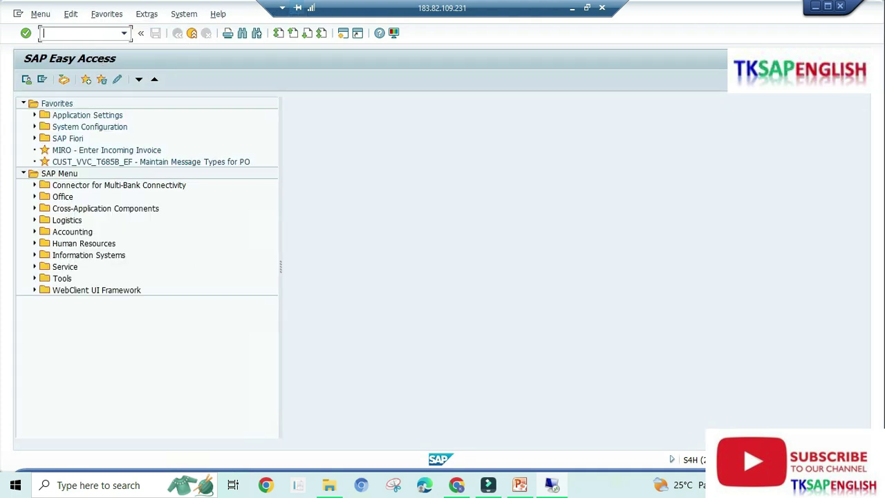
Step: Reopen SPRO and expand Global Settings > Ledgers to Define Ledger for CO Version
text(/nspro)
key(Return)
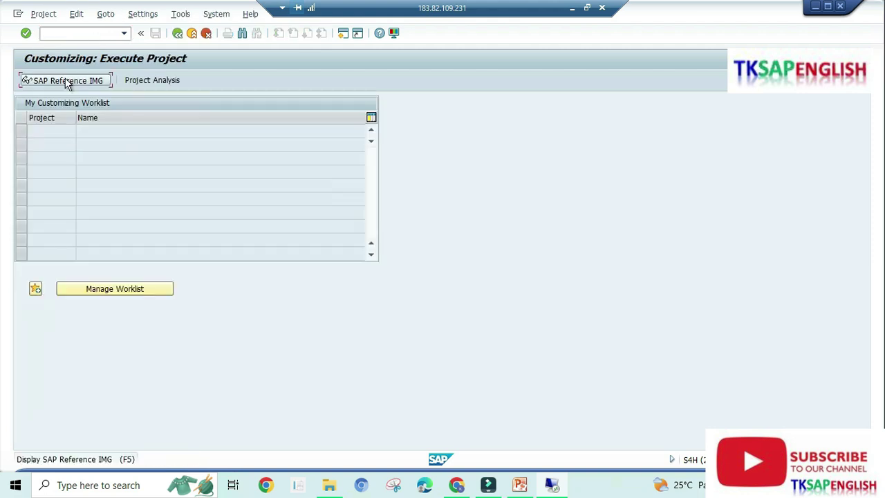
click(67, 81)
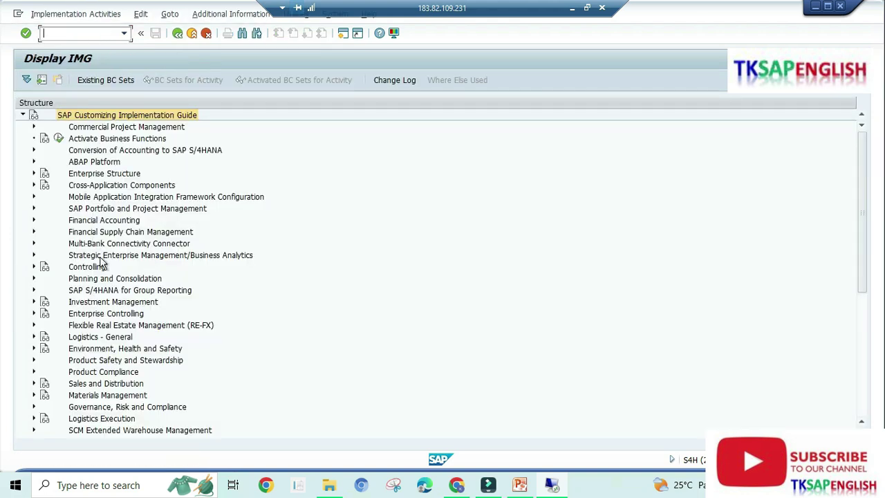
click(34, 220)
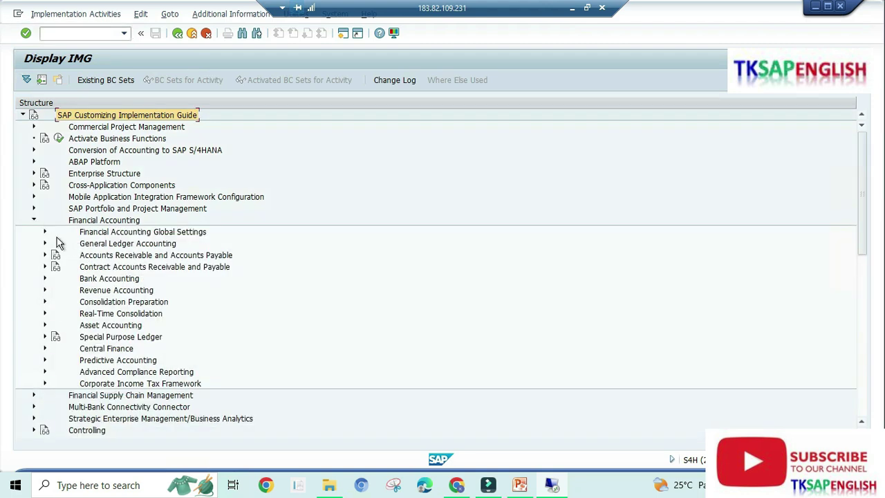
click(45, 233)
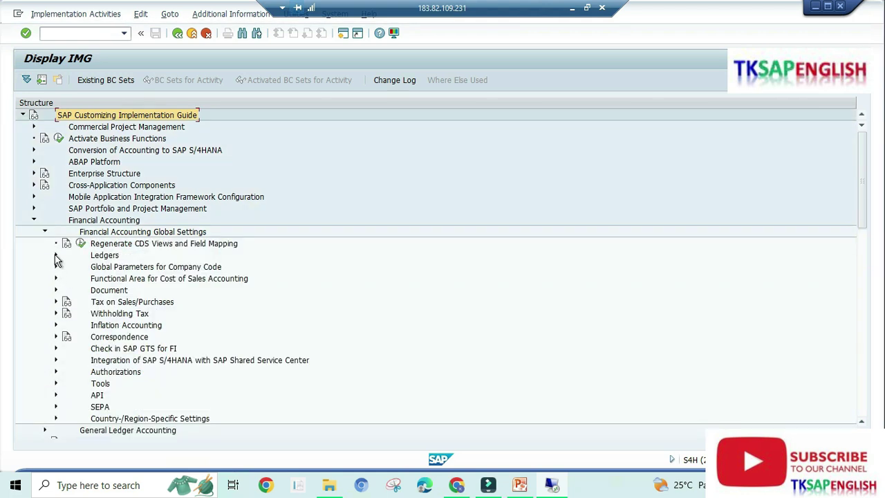
click(56, 255)
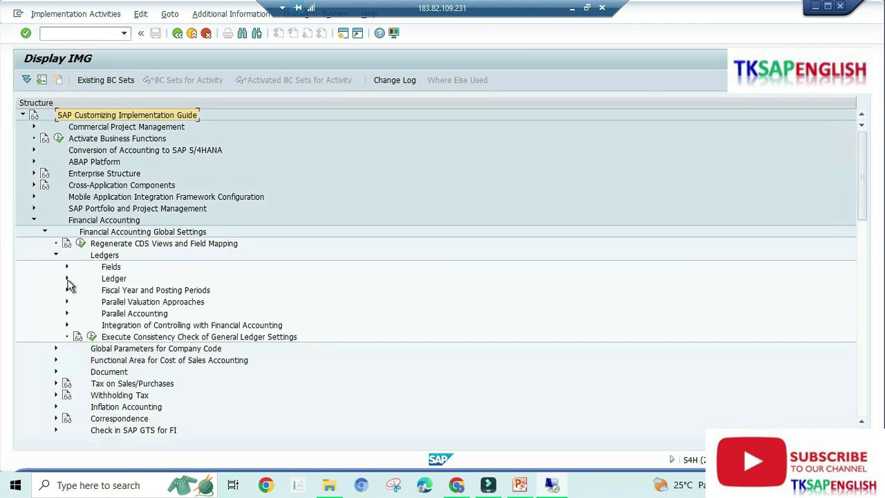
click(67, 278)
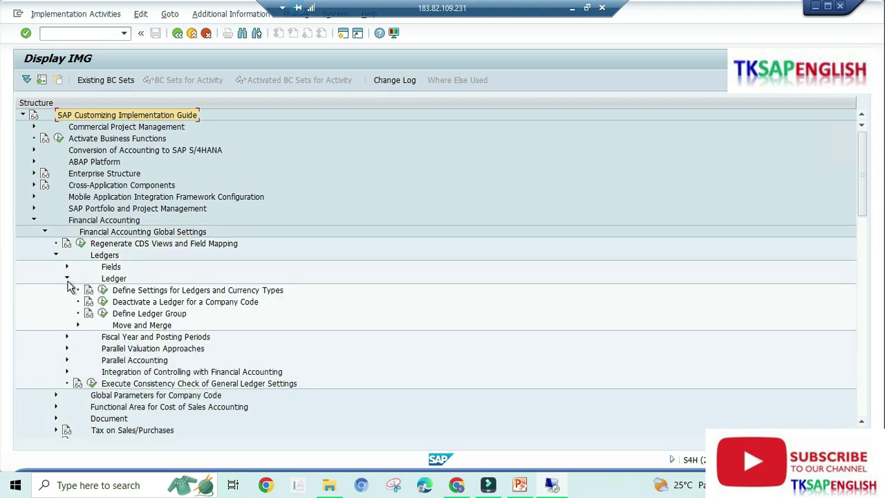
click(110, 377)
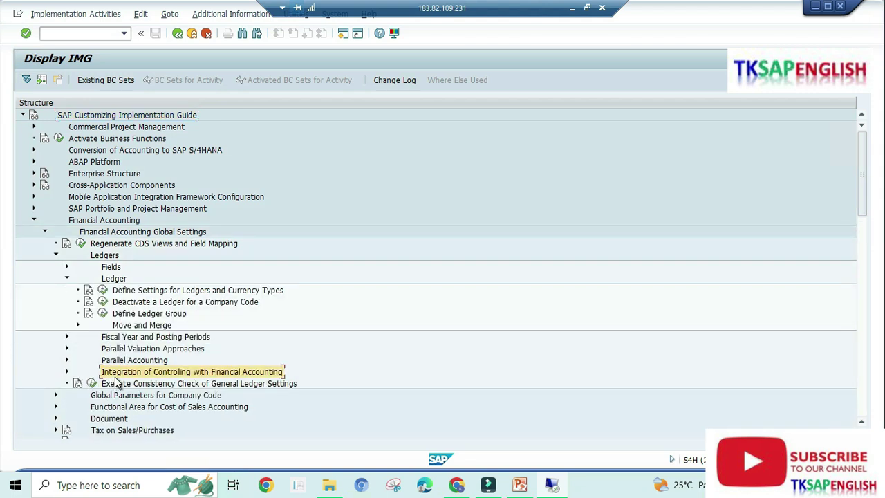
click(66, 371)
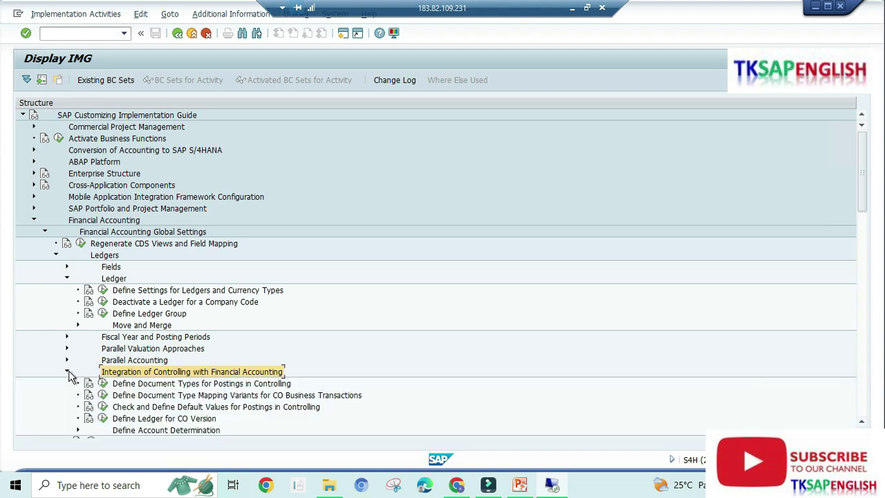
click(168, 421)
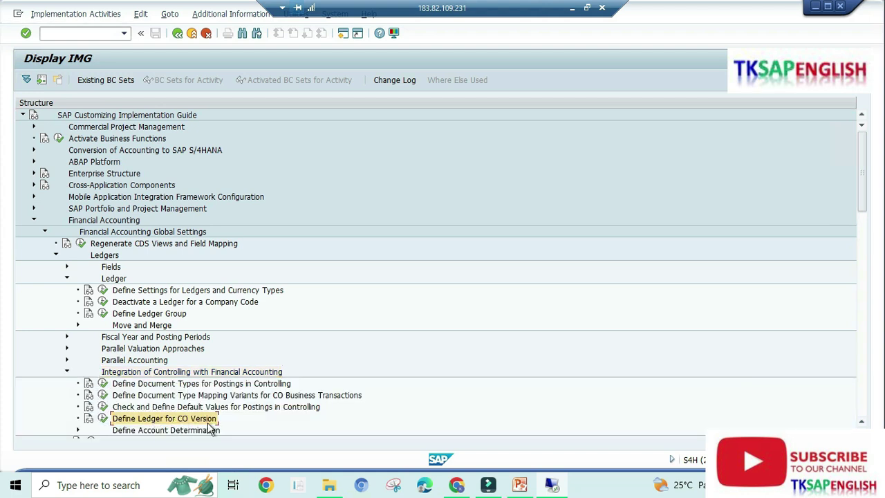
Step: Add a new entry assigning ledger 0L to CO area Q002, version 0
click(102, 419)
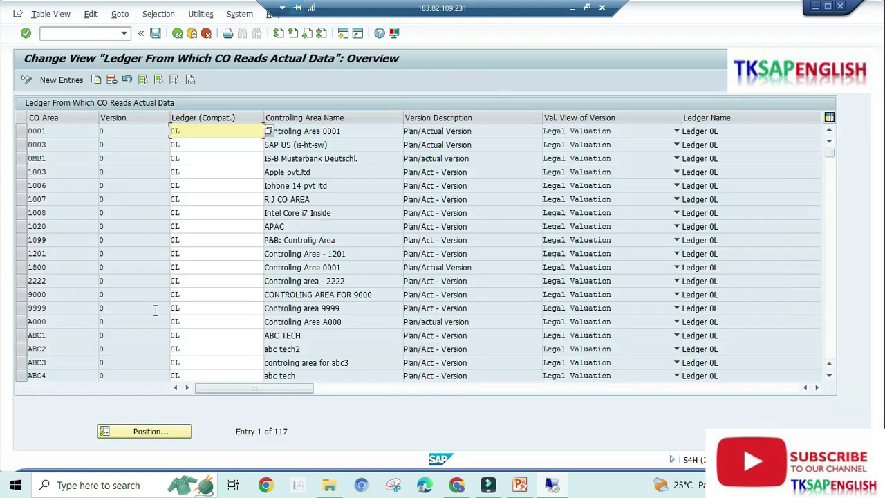
click(61, 80)
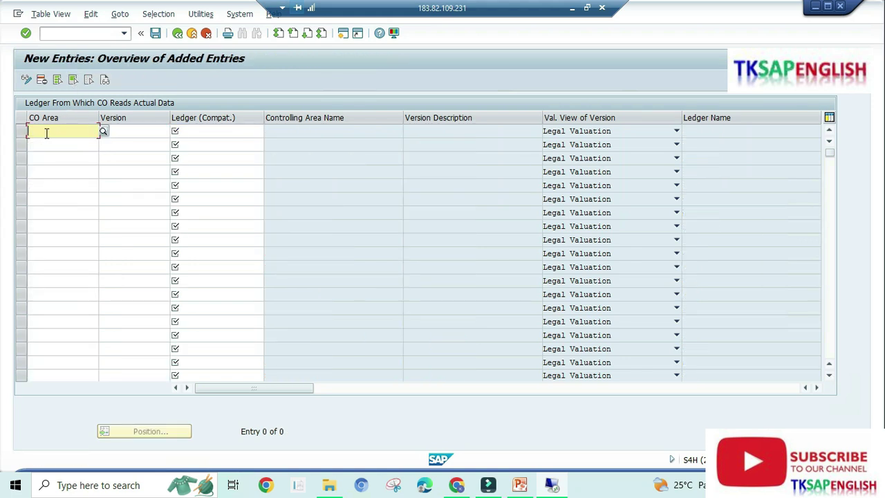
text(a002)
click(52, 155)
click(118, 129)
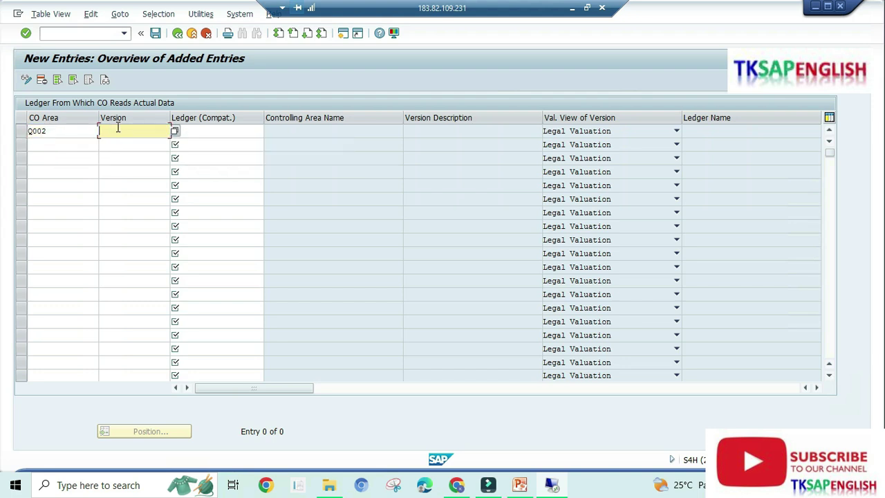
click(202, 130)
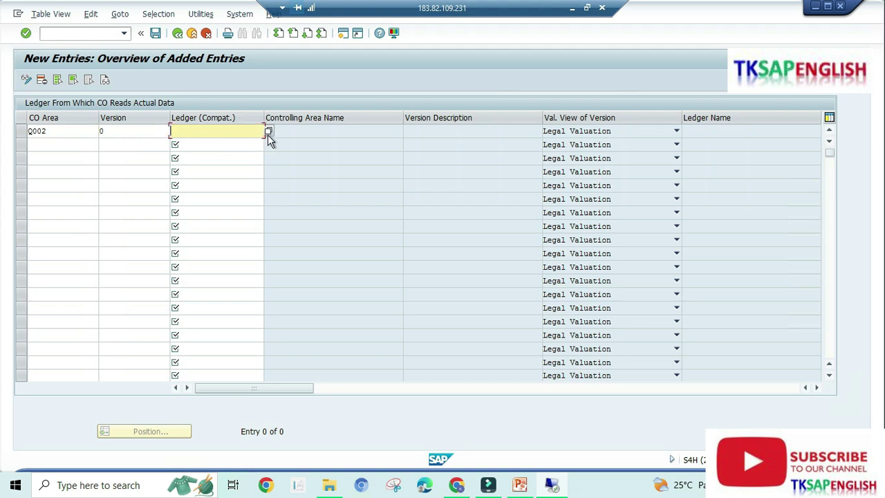
click(269, 132)
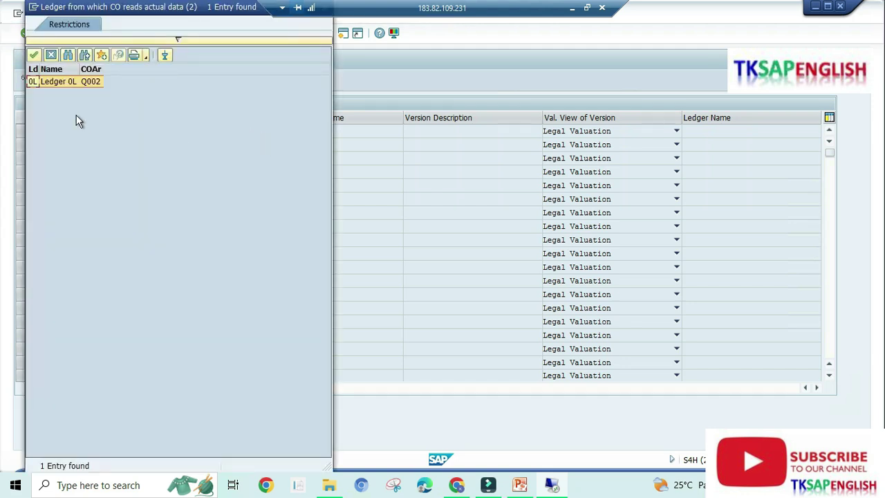
double_click(58, 84)
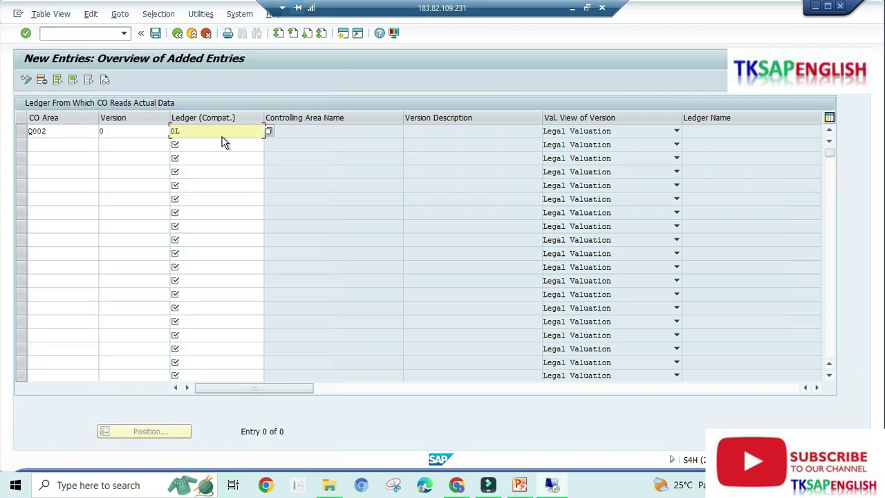
key(Return)
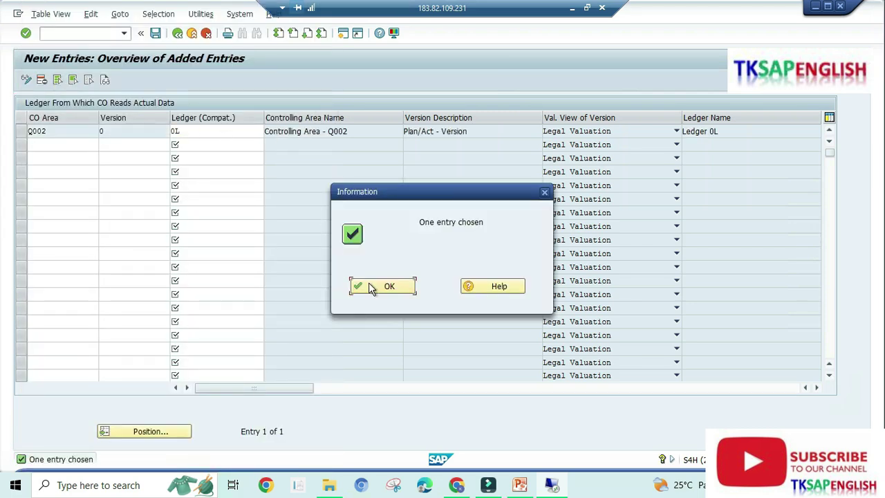
click(367, 284)
Step: Save the new ledger assignment, passing the warnings without a customizing request
key(ctrl+s)
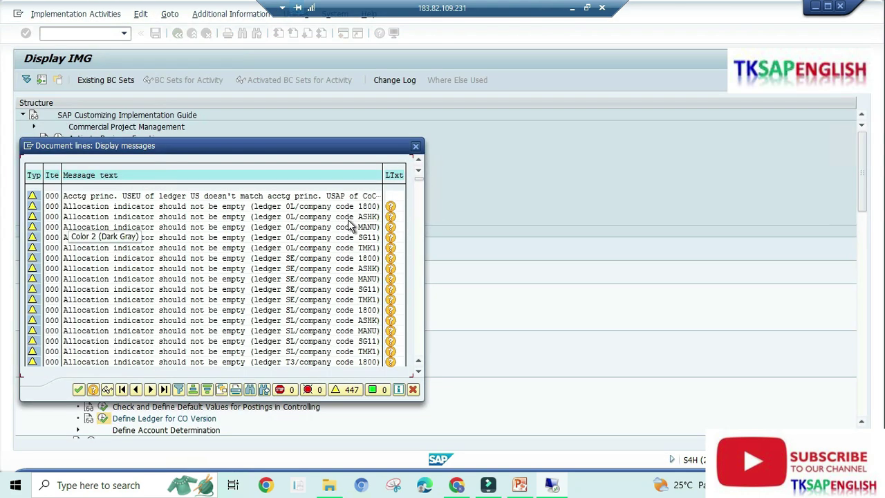
key(Return)
key(Return)
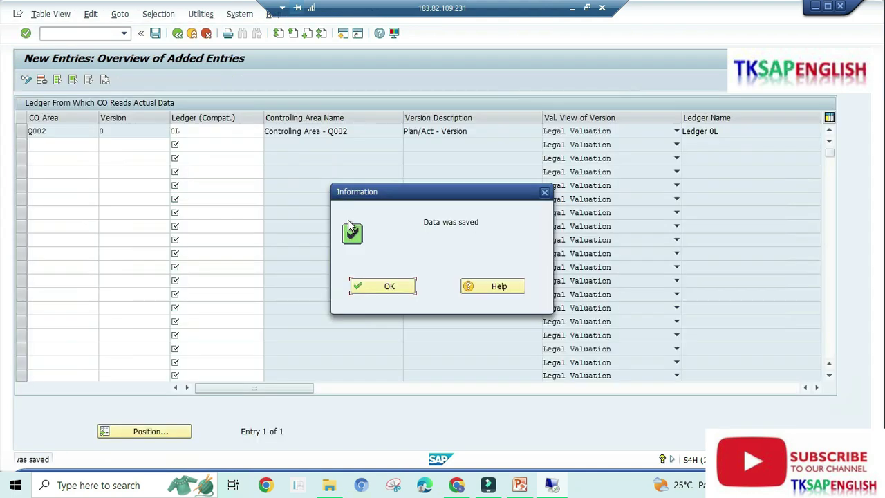
click(391, 286)
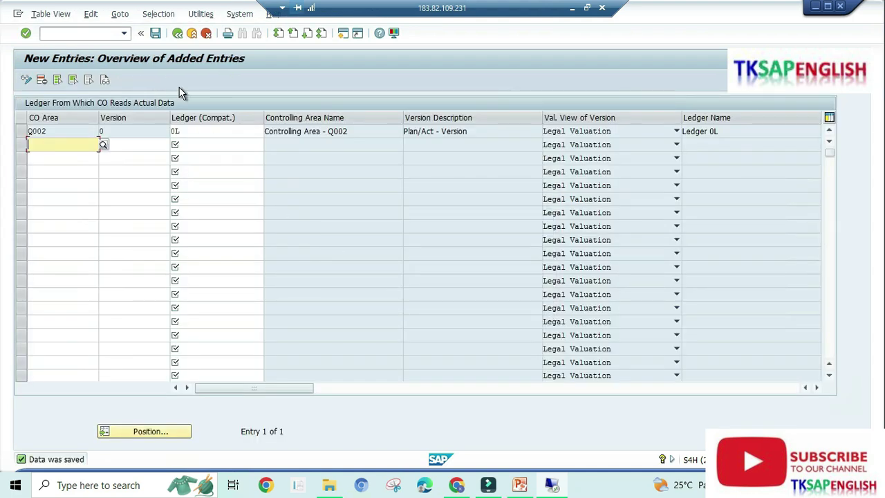
Step: Back out to the MIGO goods receipt and close the Long Text and error log dialogs
click(177, 33)
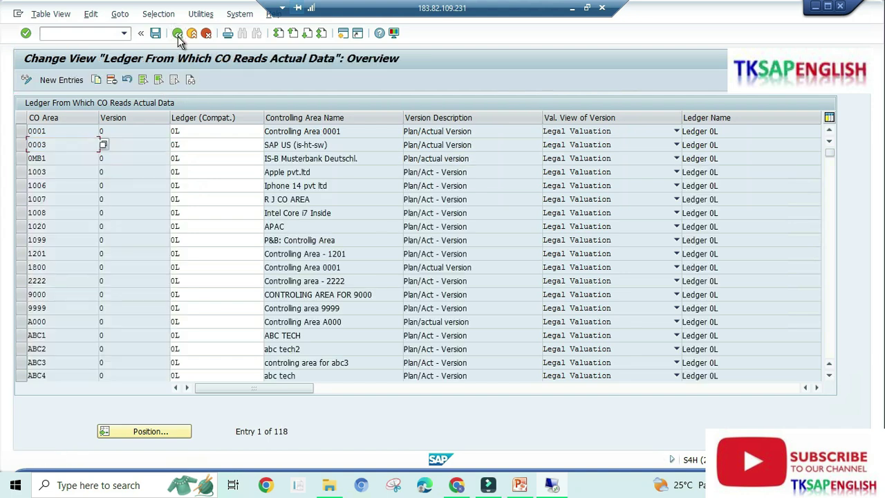
click(177, 35)
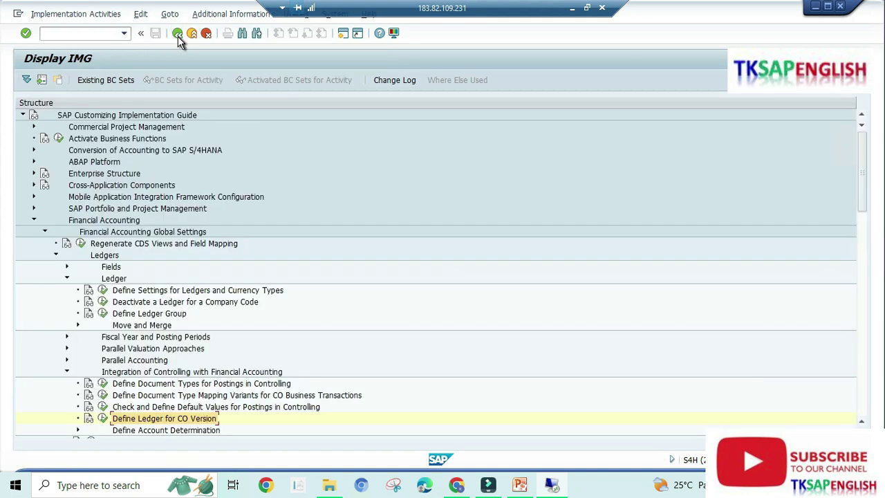
key(alt+Tab)
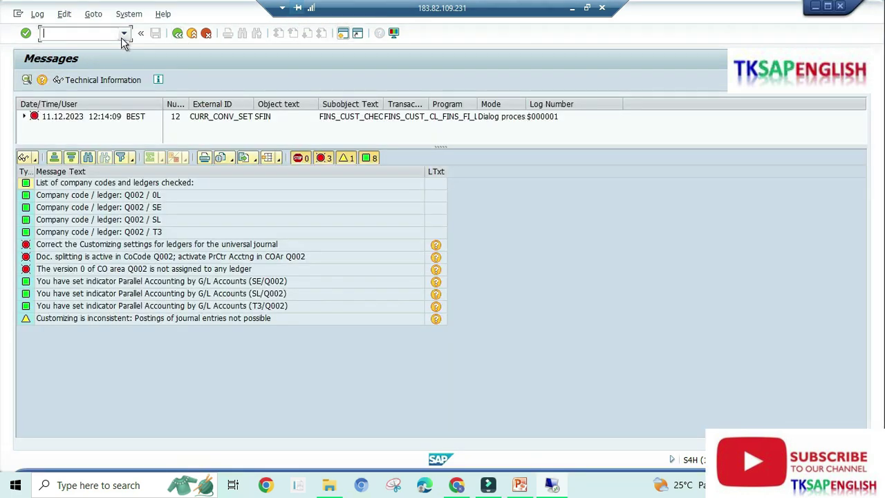
click(177, 36)
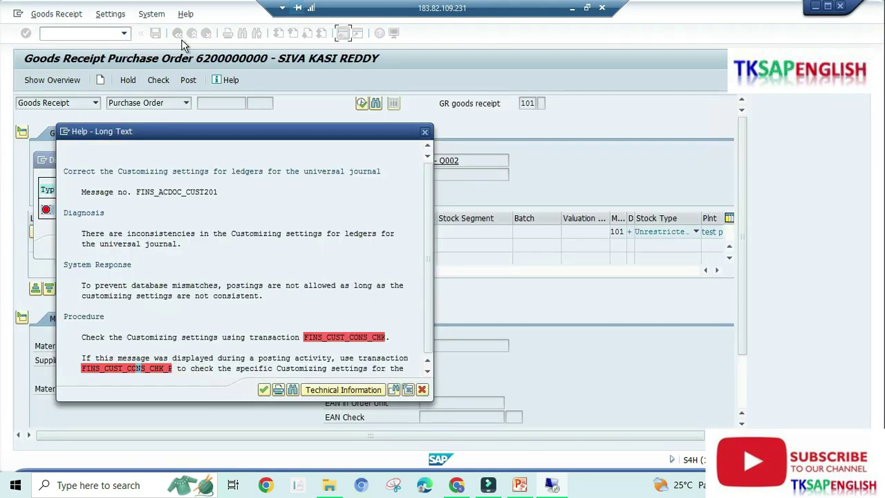
click(425, 132)
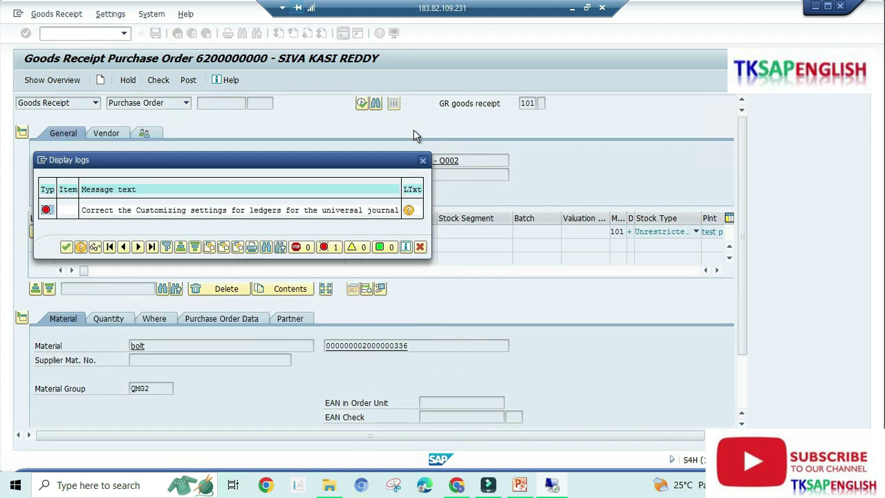
click(423, 161)
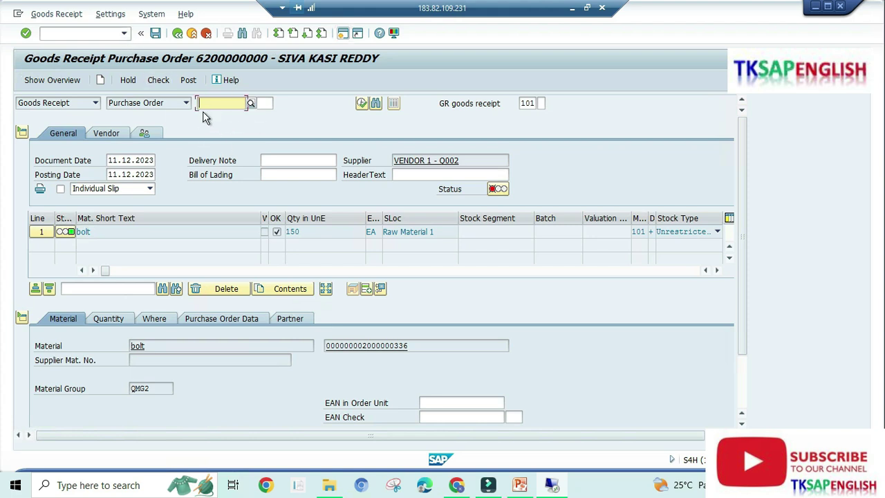
click(123, 33)
click(125, 33)
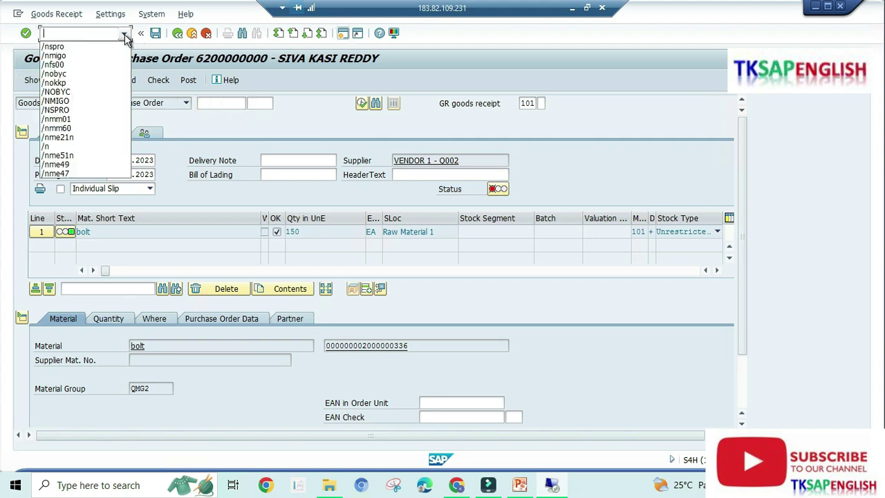
click(78, 58)
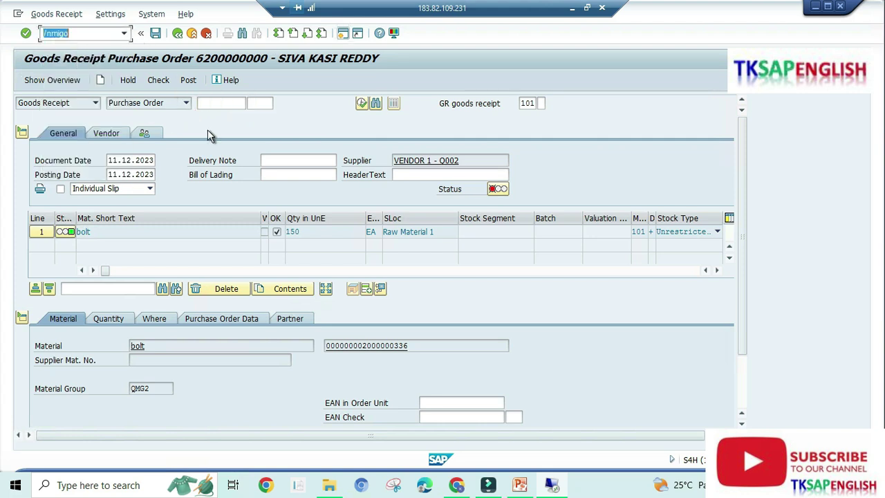
key(Return)
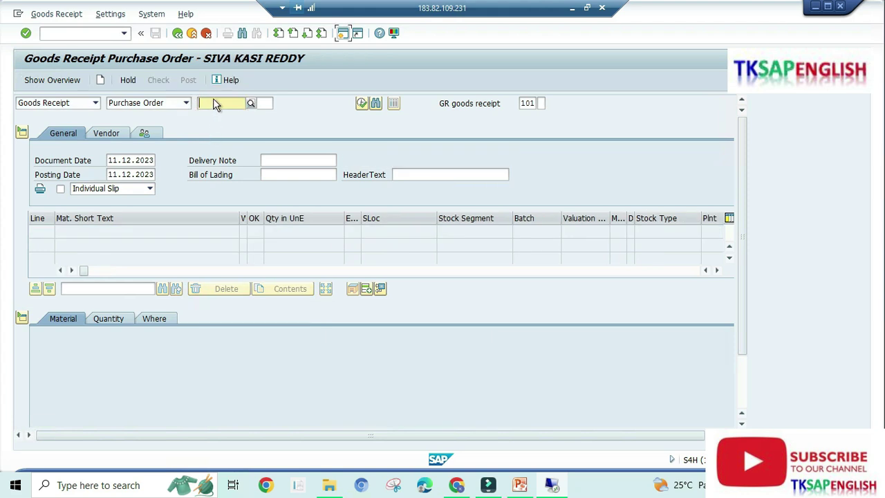
click(216, 103)
key(Escape)
key(ctrl+v)
key(Return)
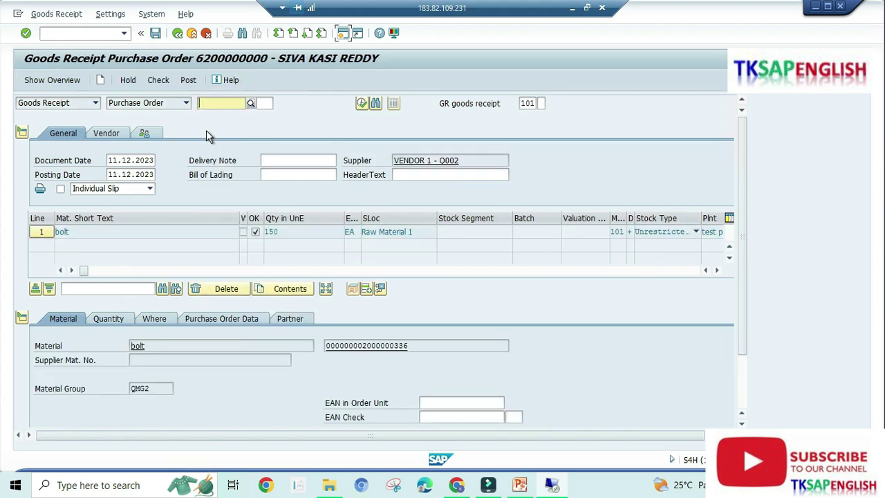
scroll(738, 373, down, 3)
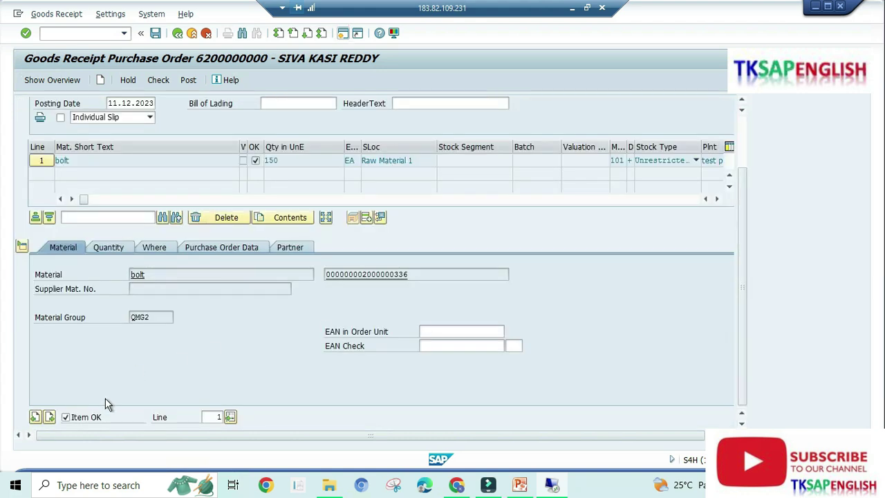
click(188, 82)
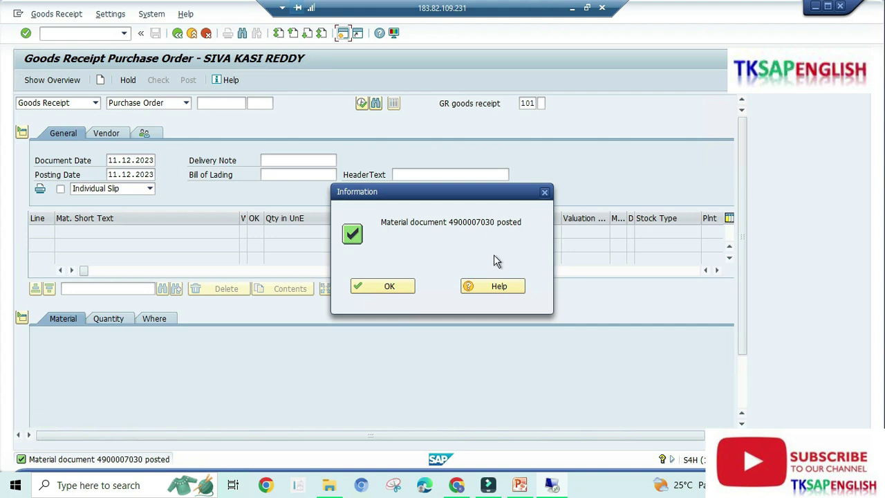
click(391, 287)
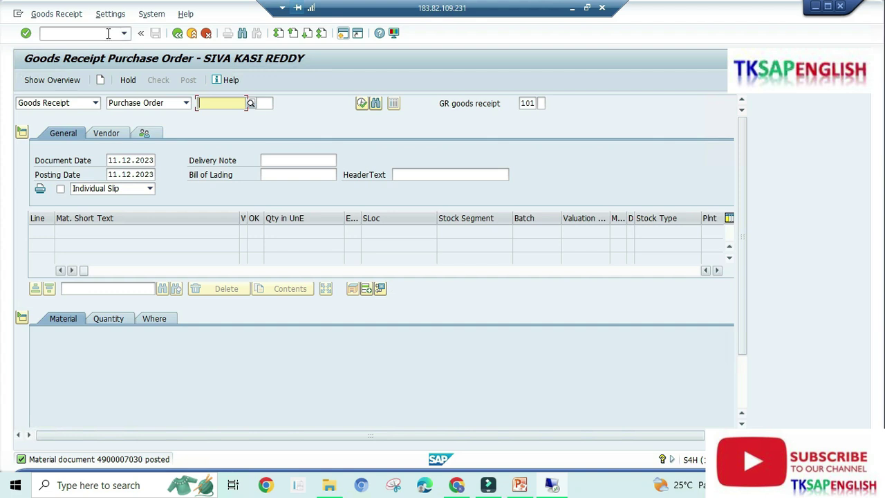
Step: Start /nmmbe and open the search help for the Material field
click(108, 33)
text(/nmmbe)
key(Return)
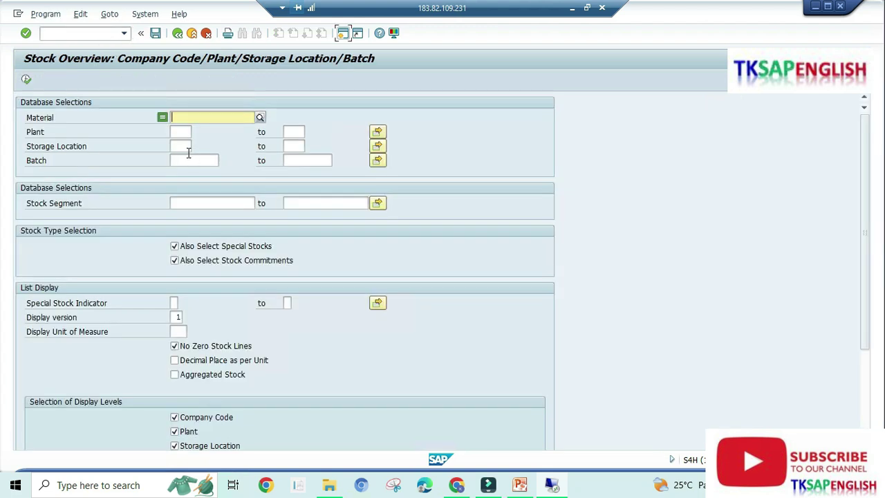
click(178, 131)
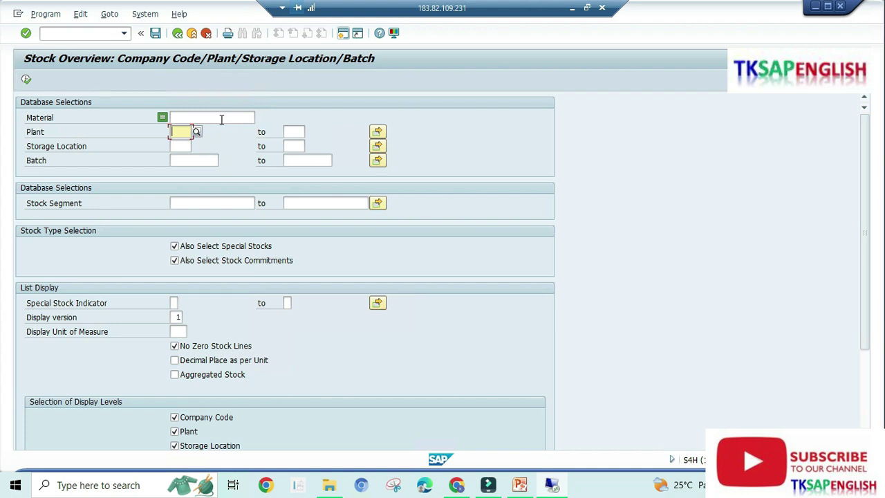
click(223, 118)
click(260, 116)
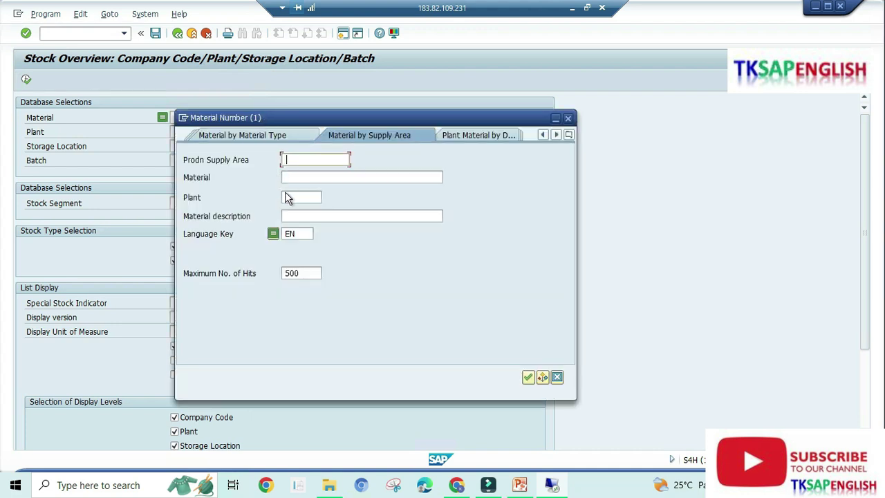
Step: Search materials by plant qp01 on the default search tab, which returns no values
click(302, 200)
text(qp01)
key(Return)
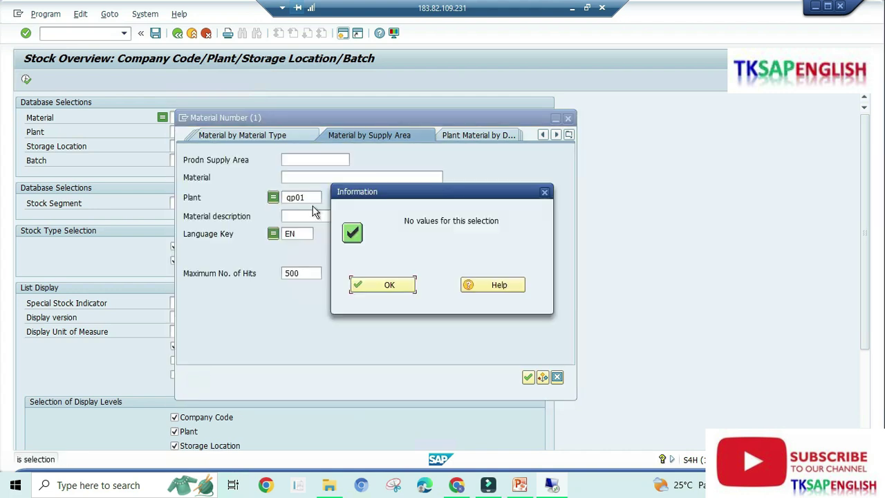
click(381, 286)
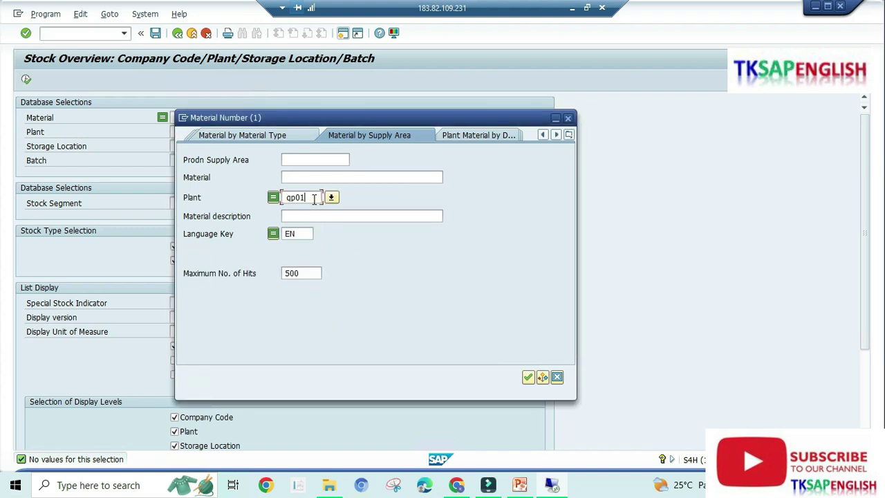
key(BackSpace)
key(BackSpace)
key(BackSpace)
key(BackSpace)
text(qp01)
key(Return)
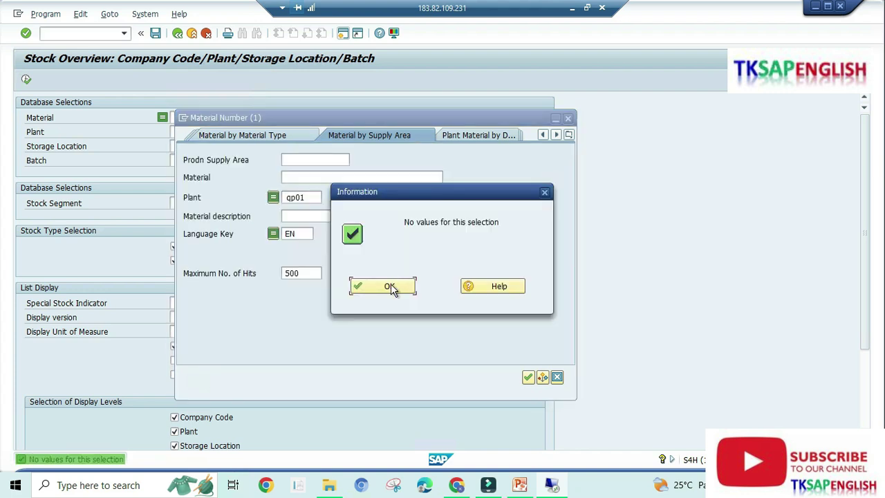
click(389, 286)
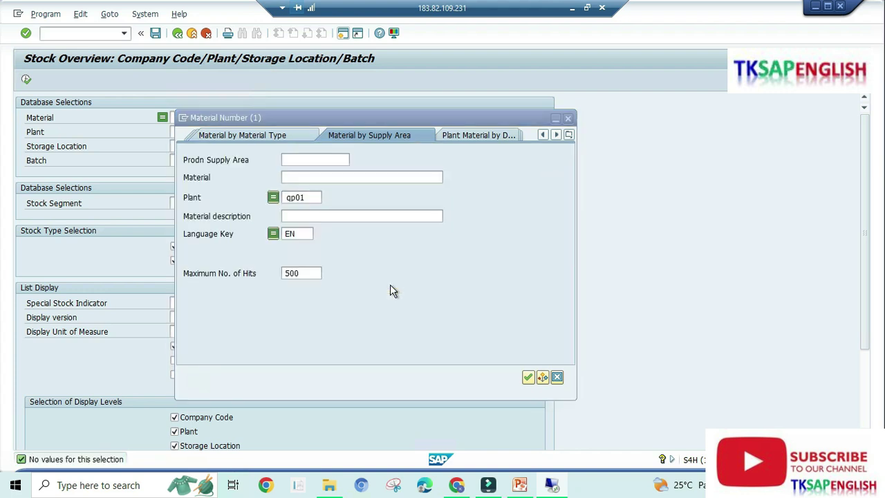
click(309, 197)
key(BackSpace)
key(BackSpace)
key(BackSpace)
key(BackSpace)
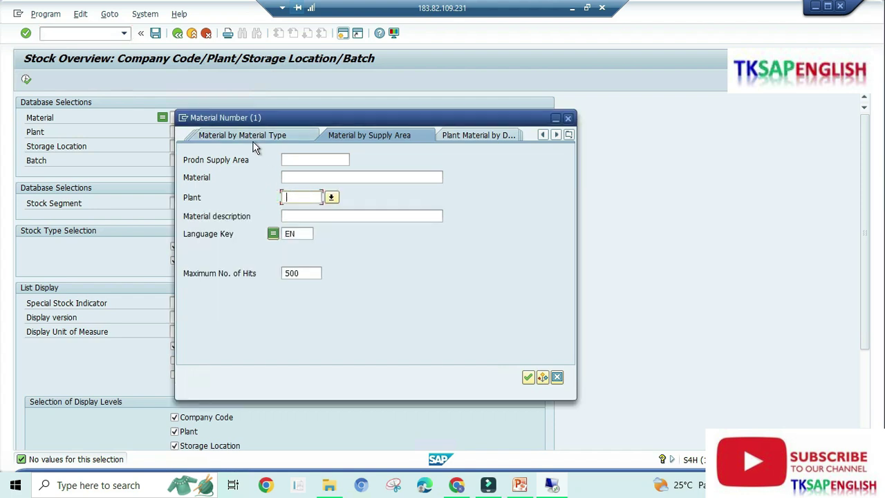
click(473, 136)
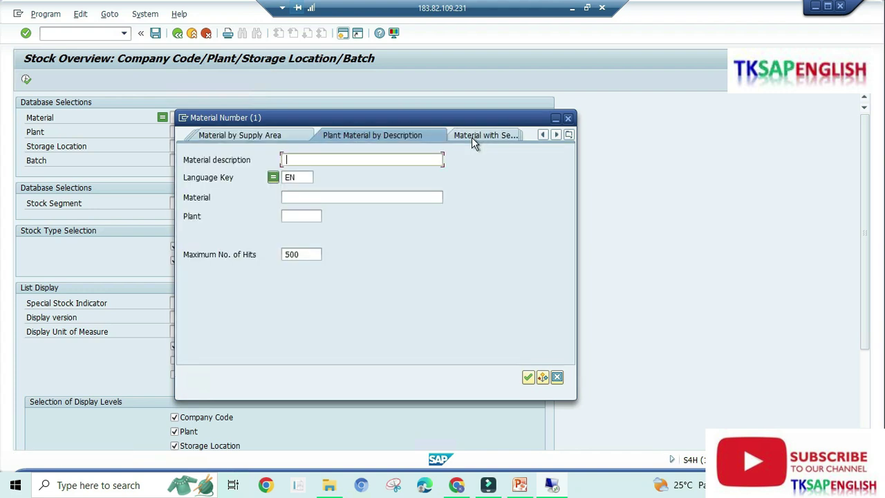
click(313, 218)
text(qp0)
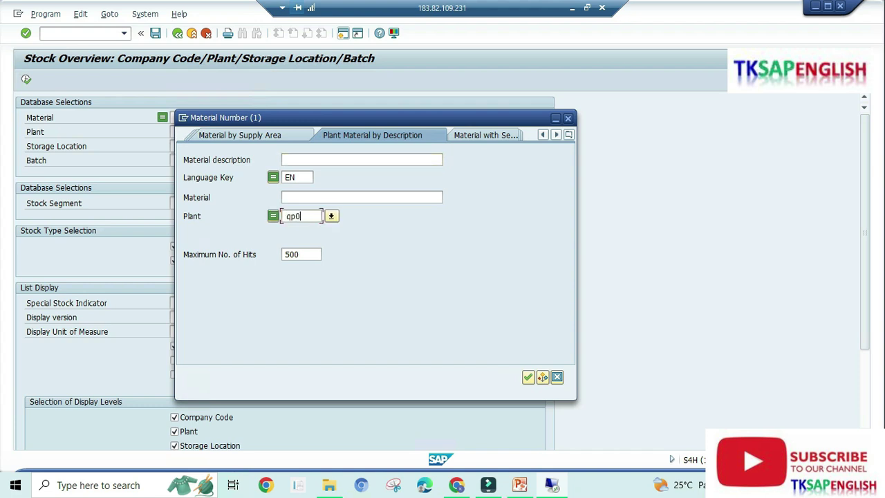
text(1)
key(Return)
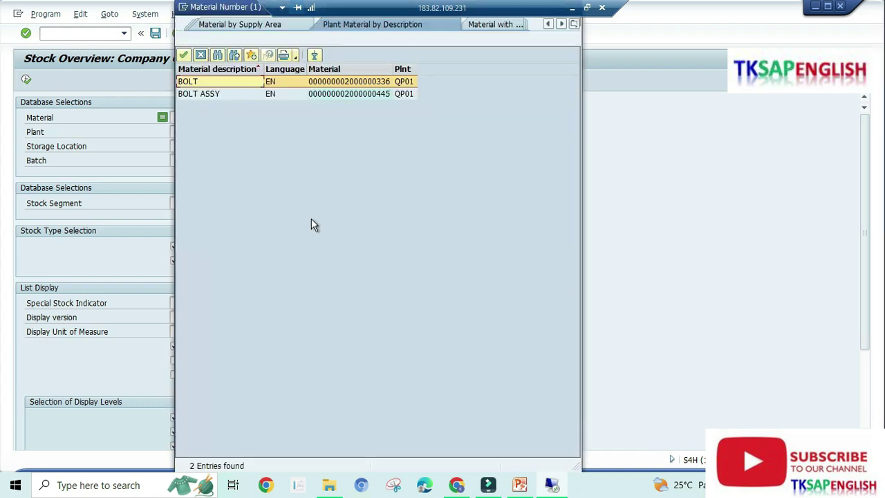
double_click(351, 82)
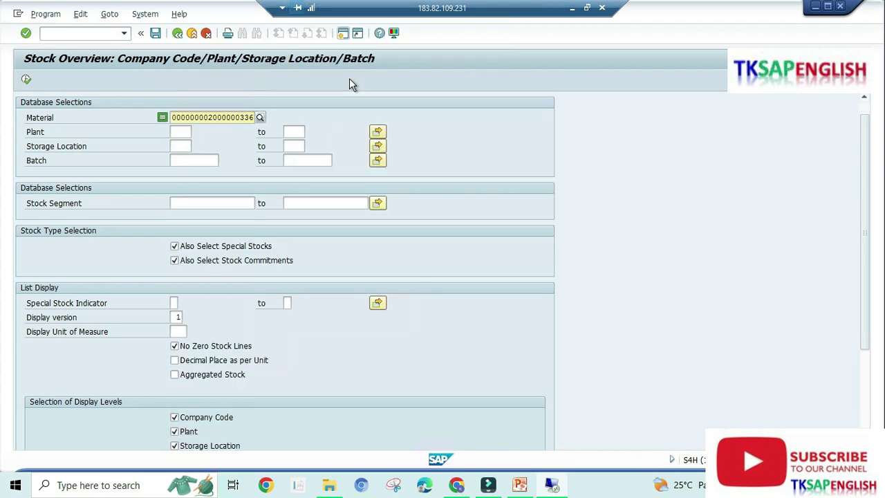
Step: Execute the bolt's stock overview and check 150.000 EA unrestricted in QP01, storage location QS01
click(26, 80)
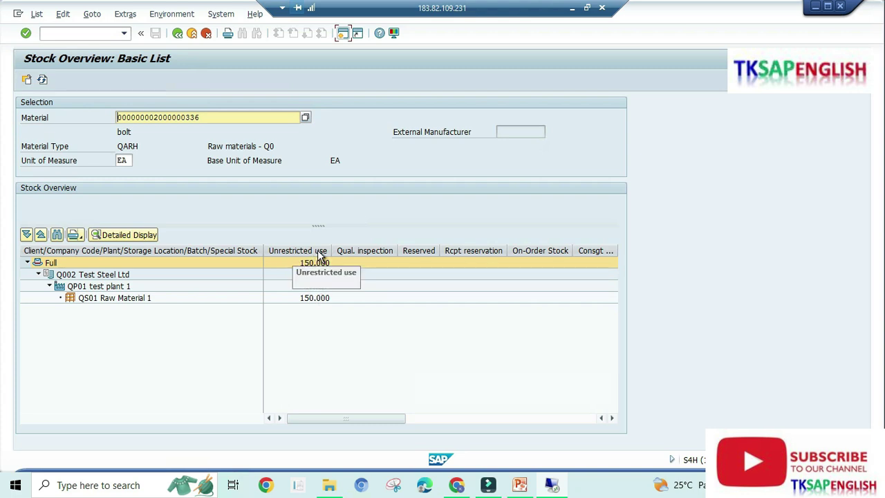
click(312, 298)
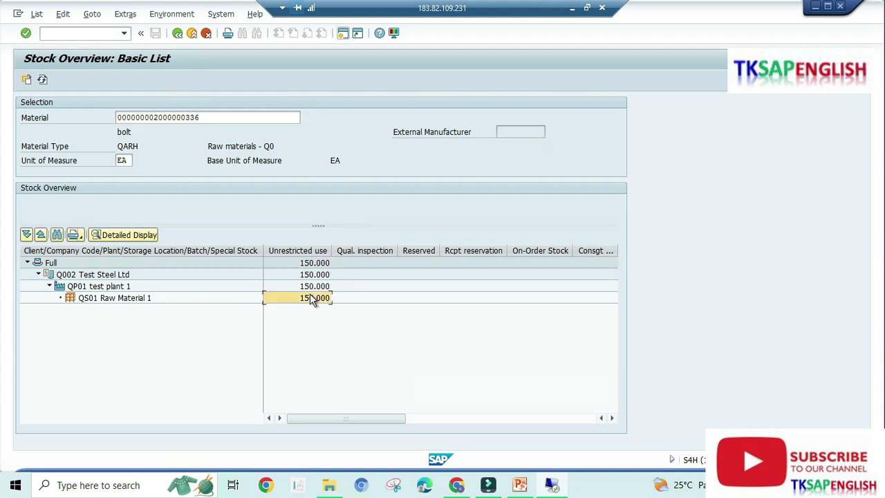
click(311, 287)
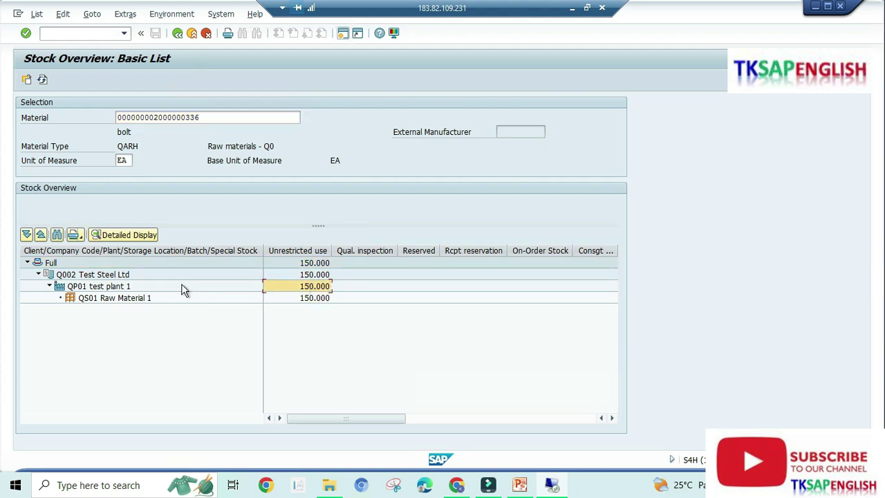
click(105, 275)
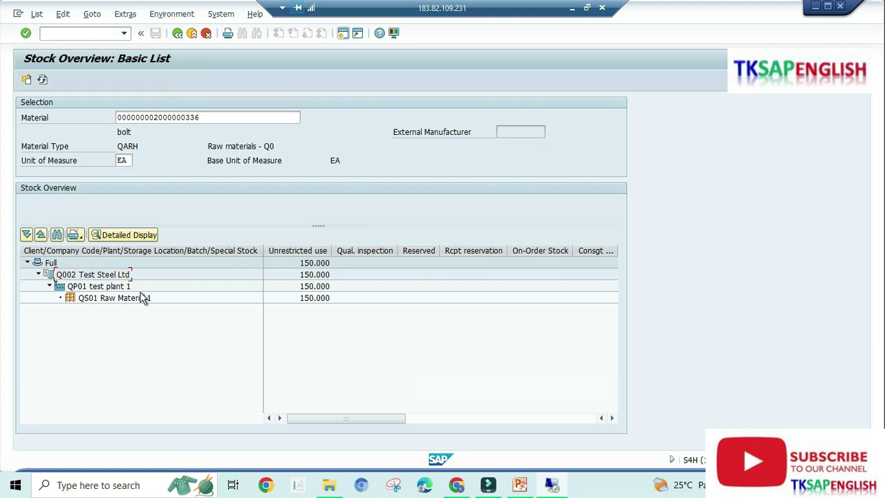
click(131, 298)
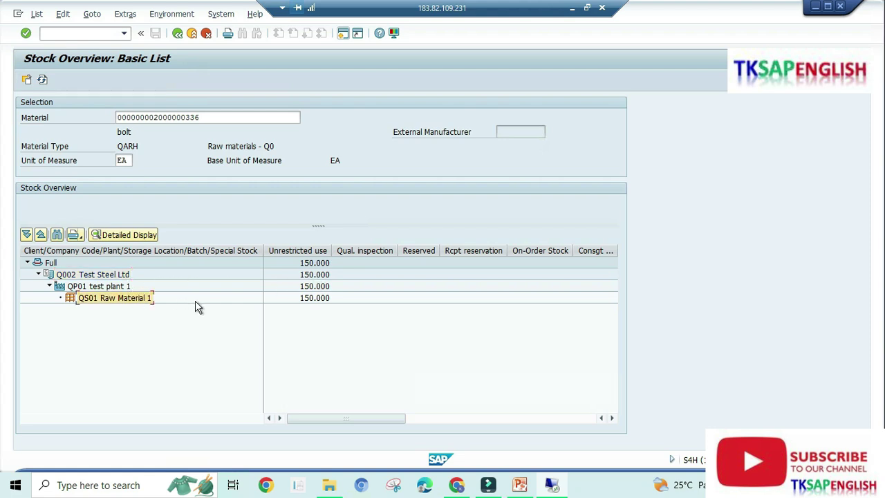
click(304, 299)
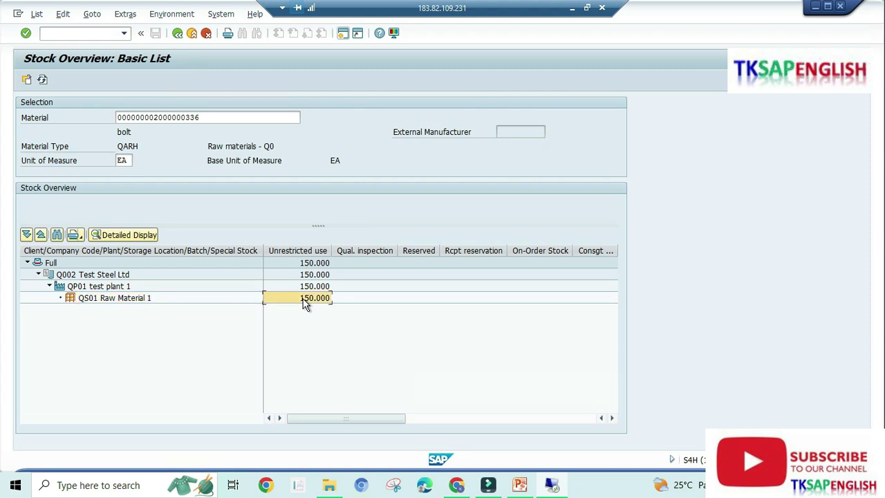